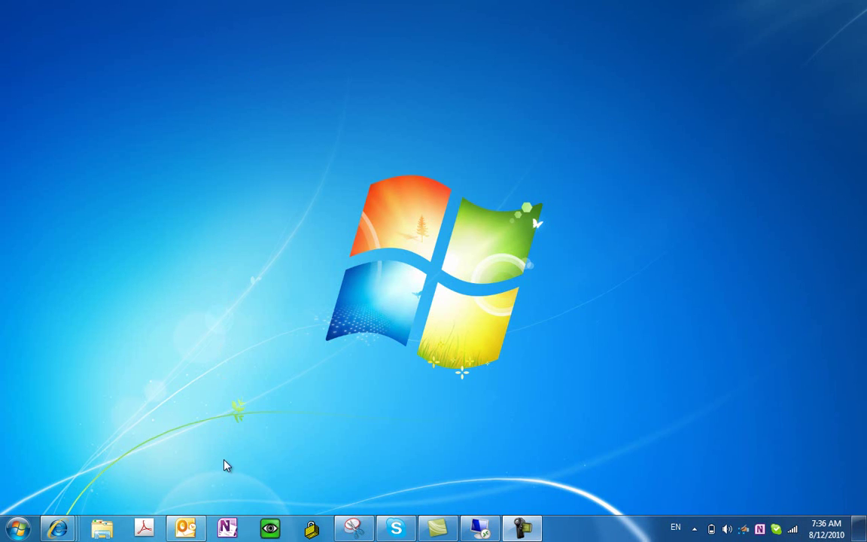
Open OneNote and set up a new notebook stored on the network, named "Literature" plus the student's first name and last initial.
{"action": "left_click", "coordinate": [228, 528]}
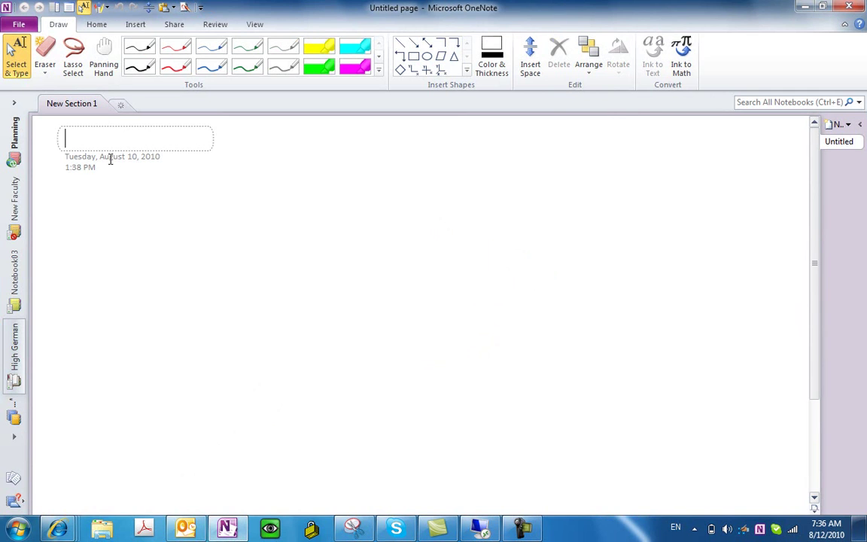
{"action": "left_click", "coordinate": [22, 25]}
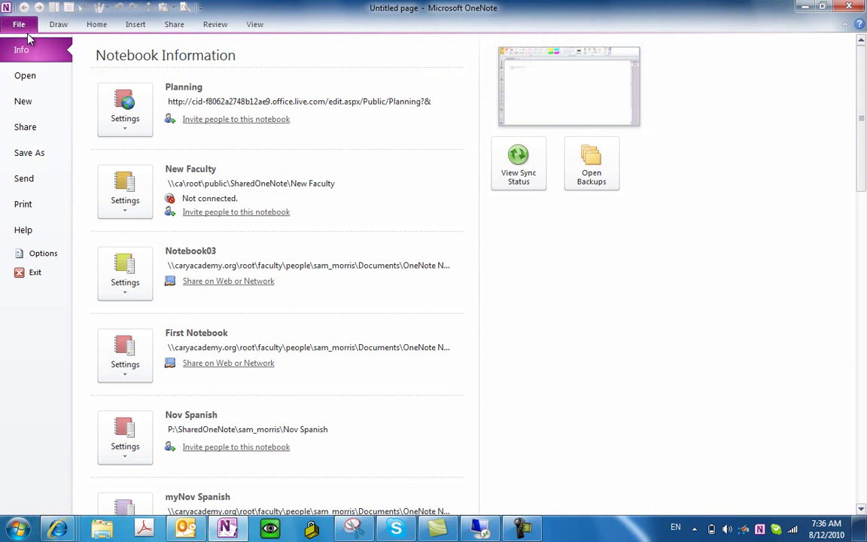
{"action": "left_click", "coordinate": [23, 102]}
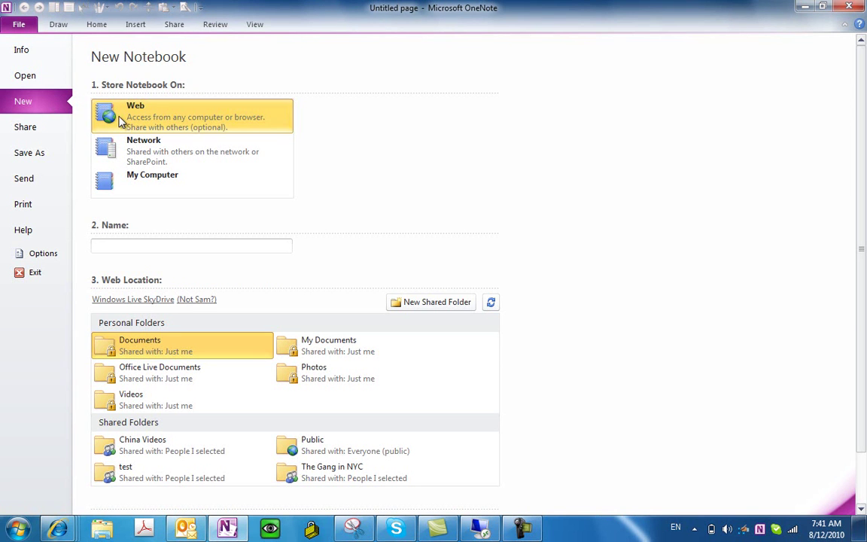
{"action": "left_click", "coordinate": [150, 150]}
{"action": "double_click", "coordinate": [136, 243]}
{"action": "key", "text": "BackSpace"}
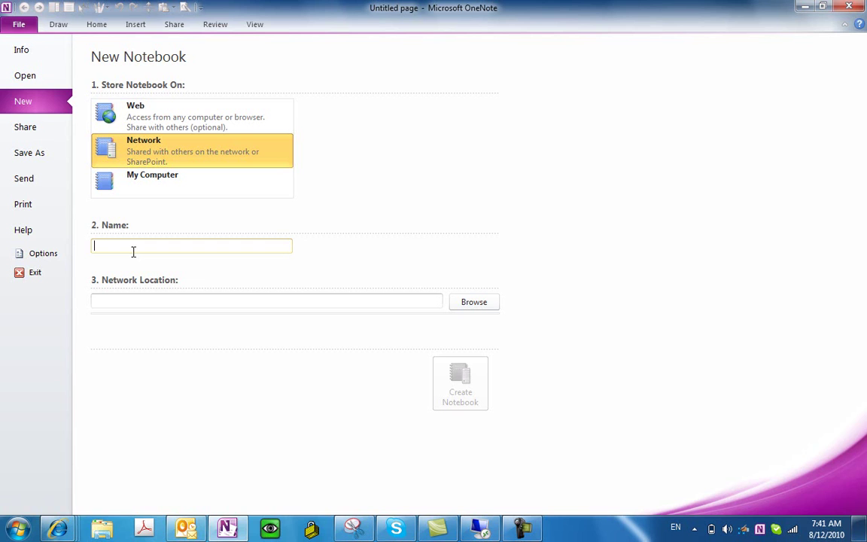
{"action": "type", "text": "Literature SamM"}
Browse for the notebook's network location and go to \\caryacademy.org\root\students\homework.
{"action": "left_click", "coordinate": [474, 302]}
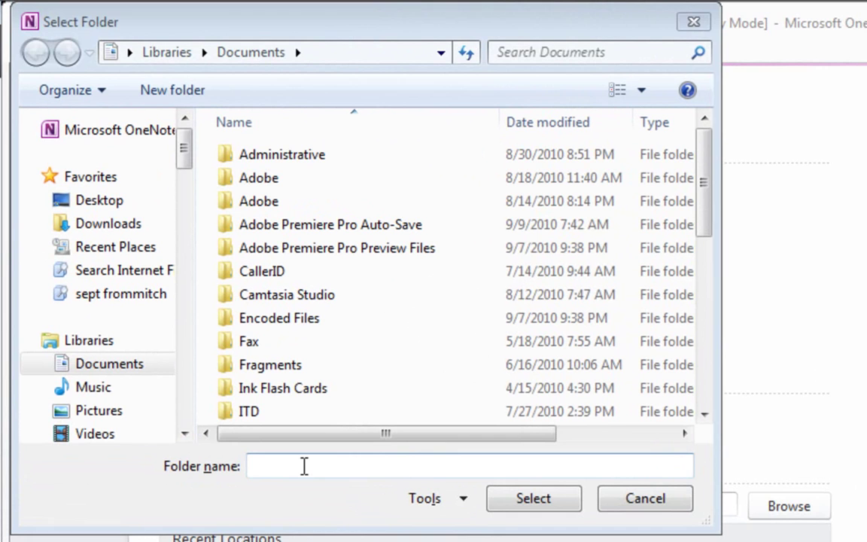
{"action": "left_click", "coordinate": [304, 466]}
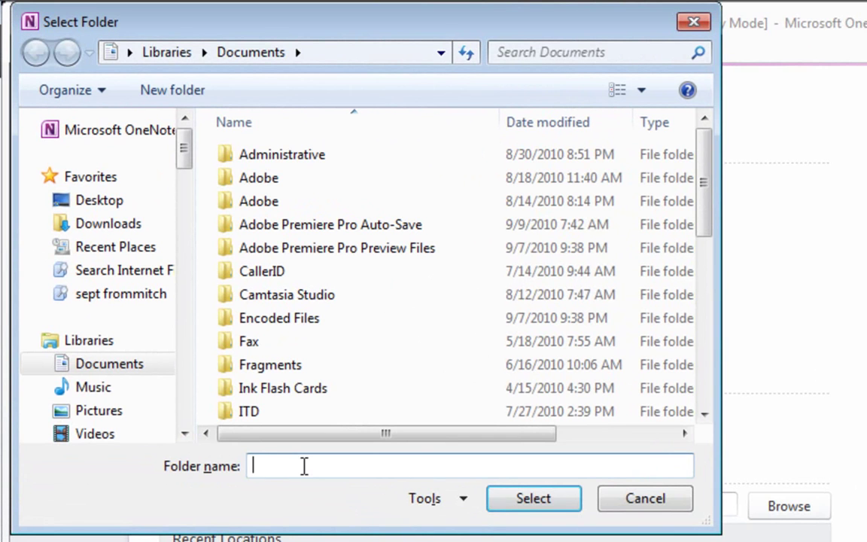
{"action": "type", "text": "\\\\"}
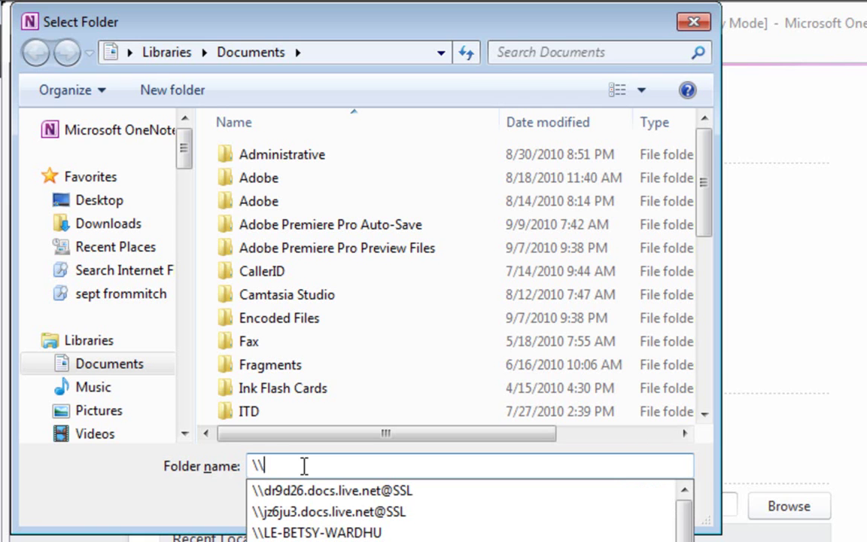
{"action": "type", "text": "caryac"}
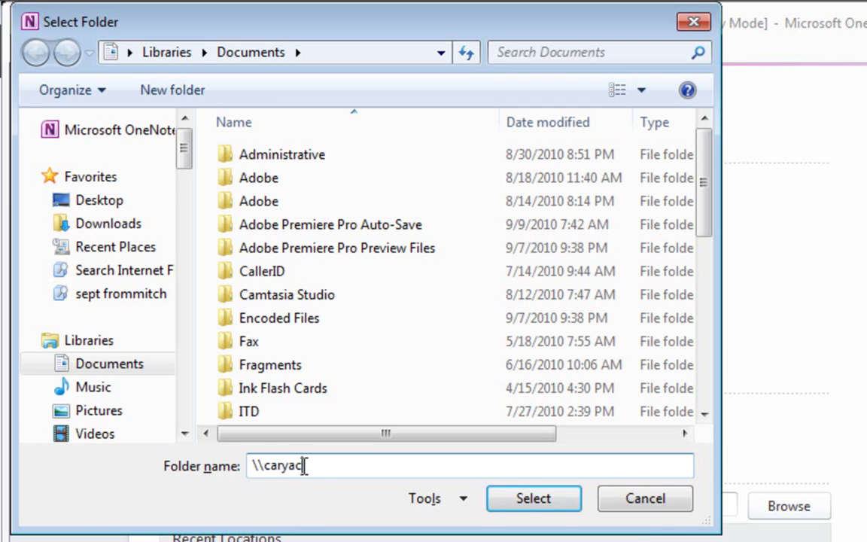
{"action": "type", "text": "ademy"}
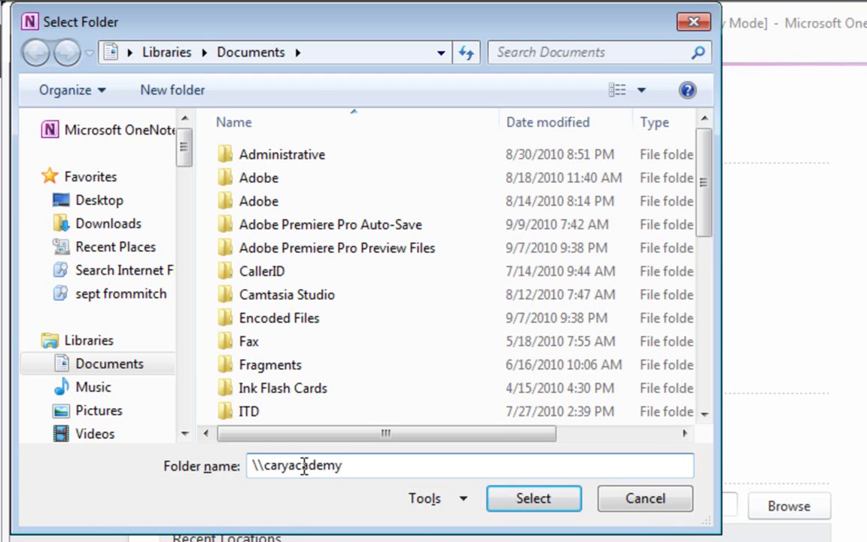
{"action": "type", "text": ".org\\"}
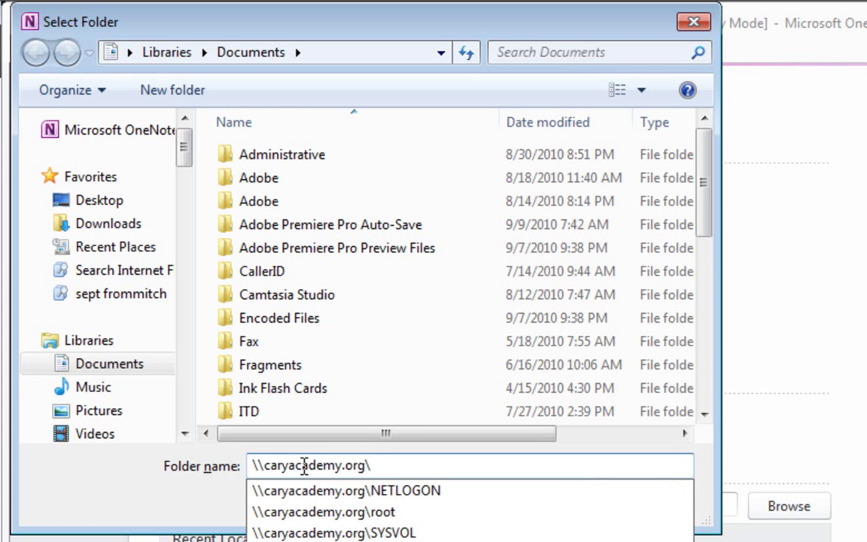
{"action": "type", "text": "root"}
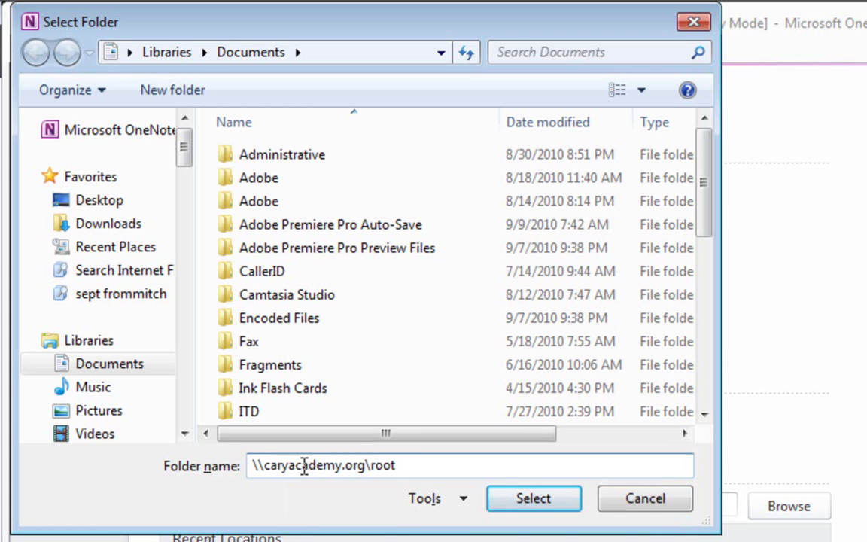
{"action": "type", "text": "\\s"}
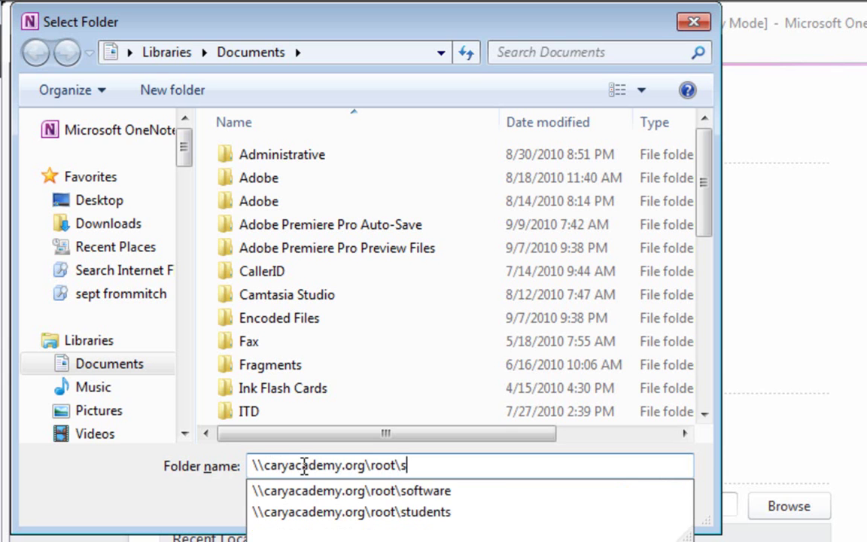
{"action": "type", "text": "tudents"}
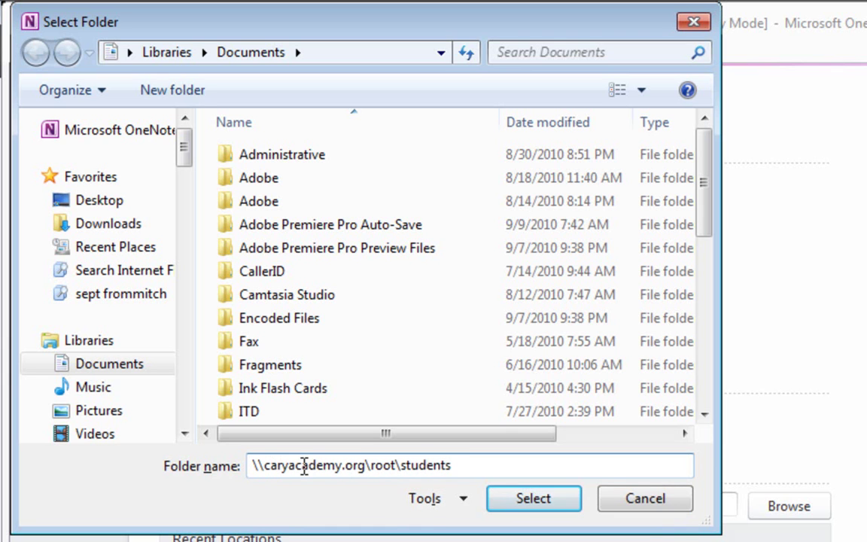
{"action": "type", "text": "\\"}
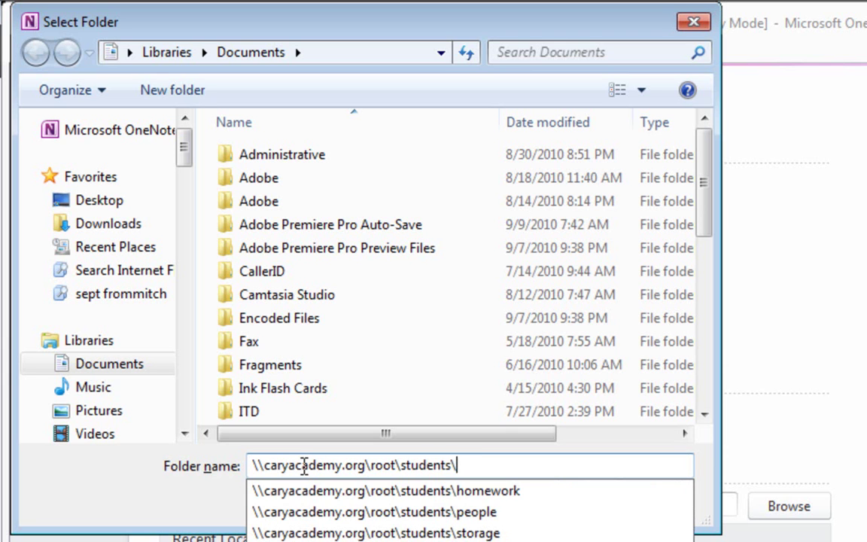
{"action": "type", "text": "hom"}
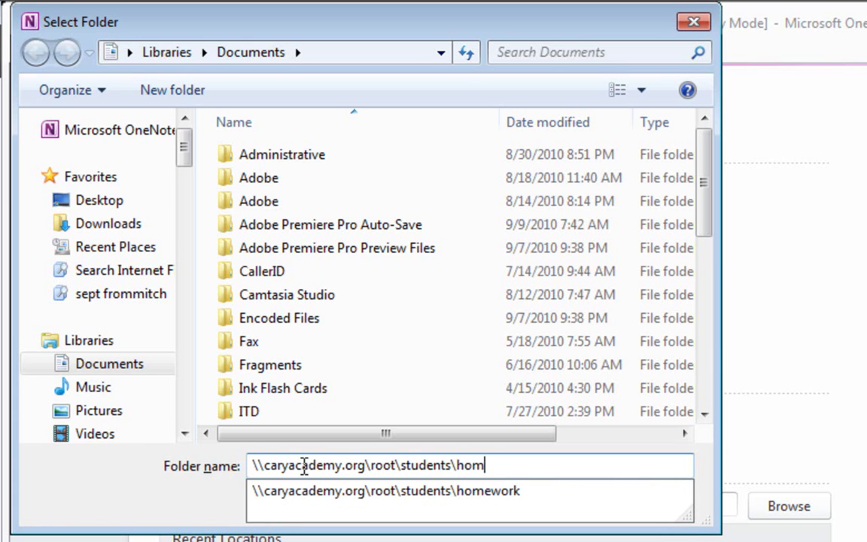
{"action": "type", "text": "ework"}
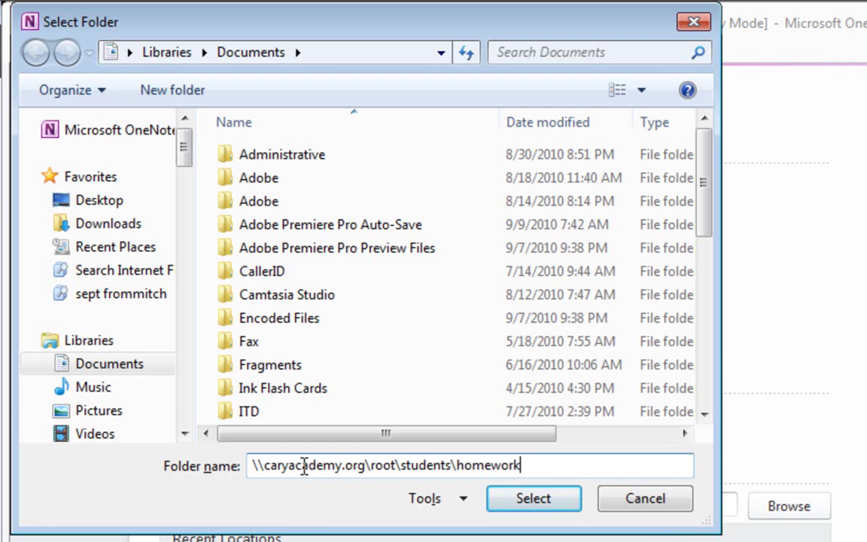
{"action": "key", "text": "Return"}
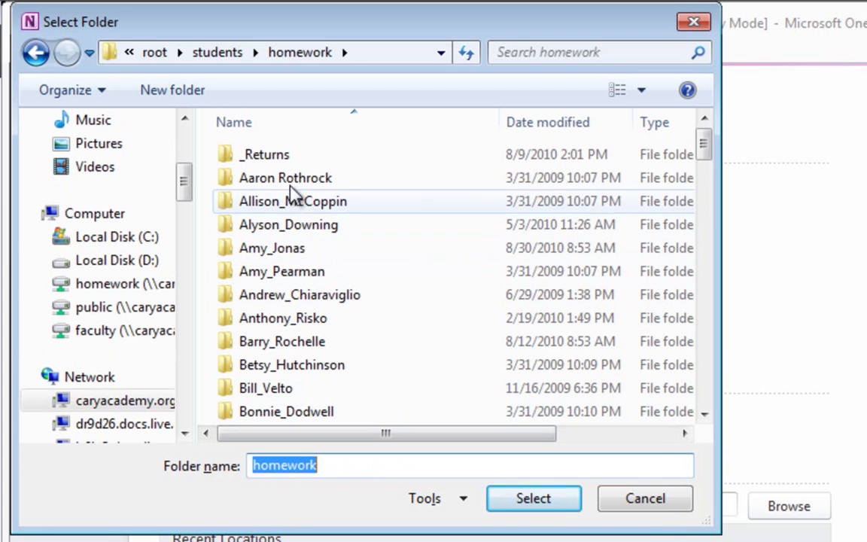
Choose the student's own folder inside _Returns, Class of 2017 as the notebook's network location.
{"action": "double_click", "coordinate": [266, 155]}
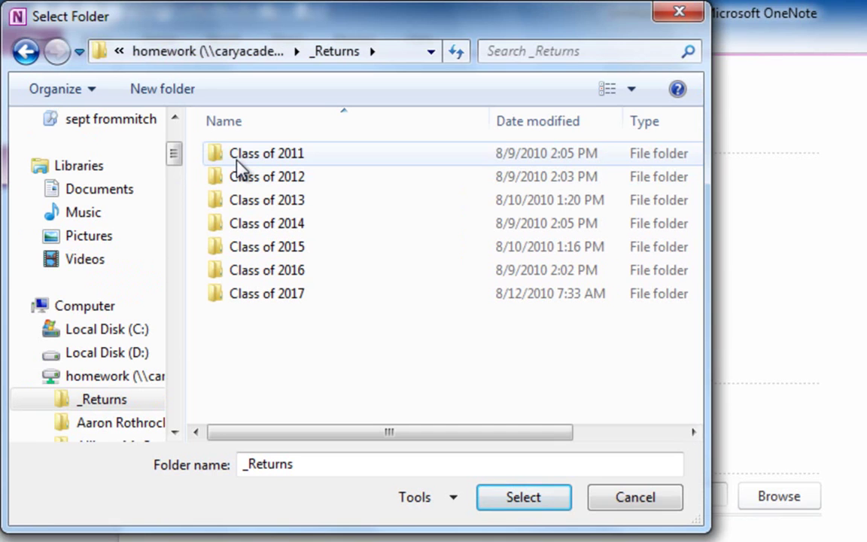
{"action": "left_click", "coordinate": [269, 299]}
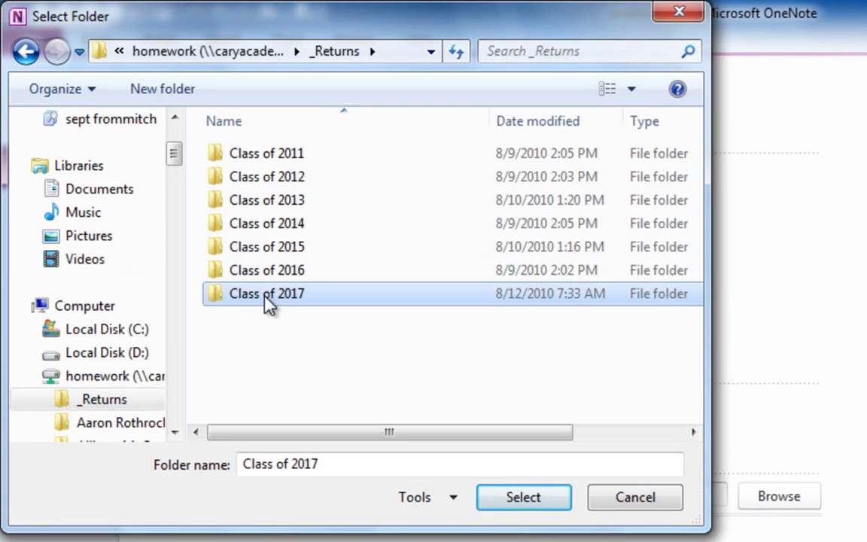
{"action": "double_click", "coordinate": [268, 302]}
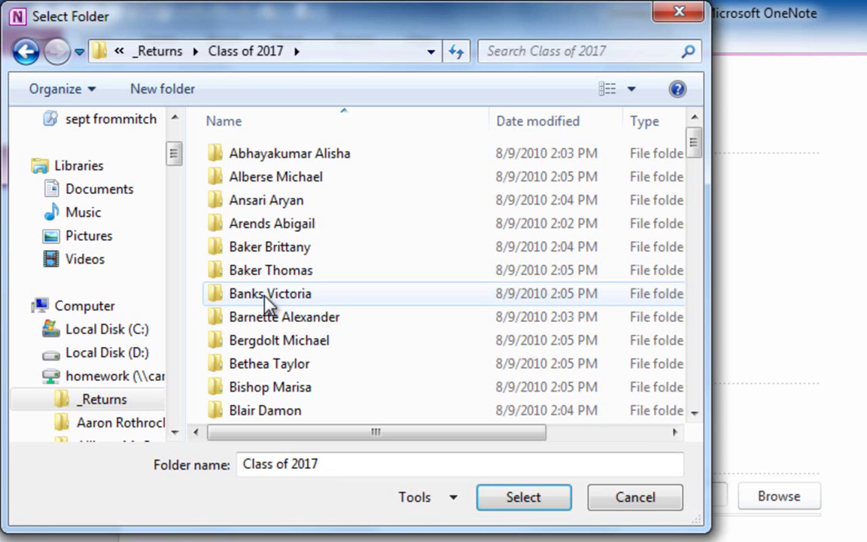
{"action": "left_click", "coordinate": [269, 299]}
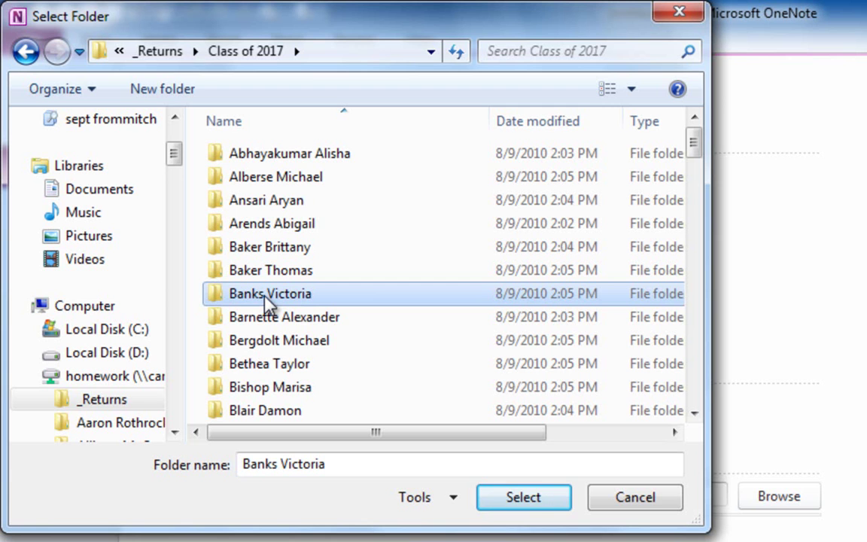
{"action": "type", "text": "mo"}
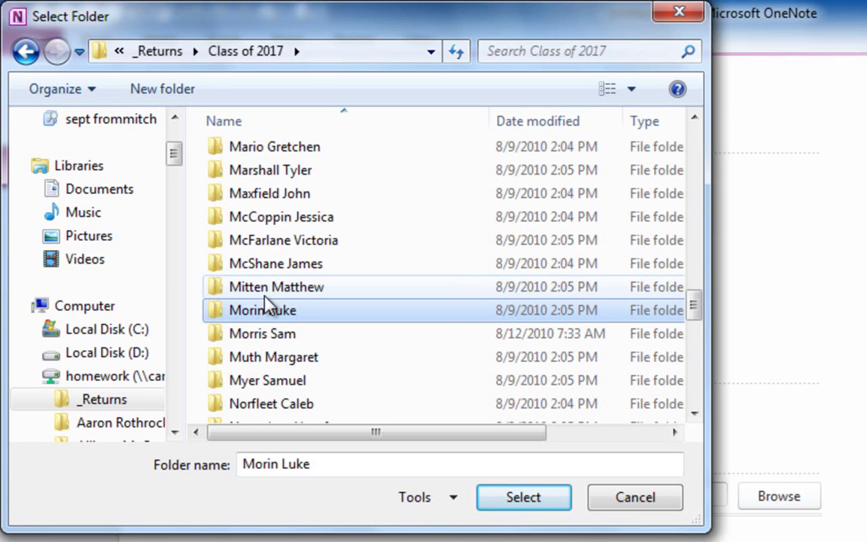
{"action": "left_click", "coordinate": [275, 338]}
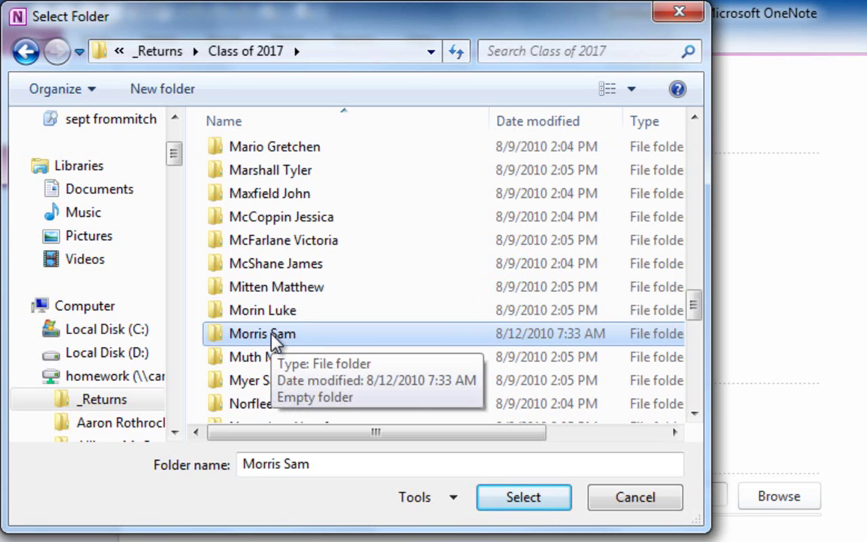
{"action": "double_click", "coordinate": [275, 339]}
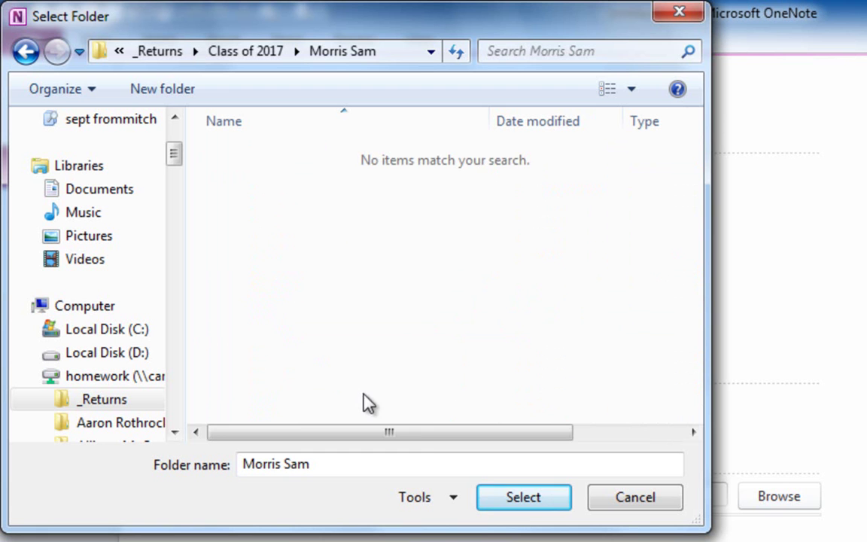
{"action": "left_click", "coordinate": [525, 498]}
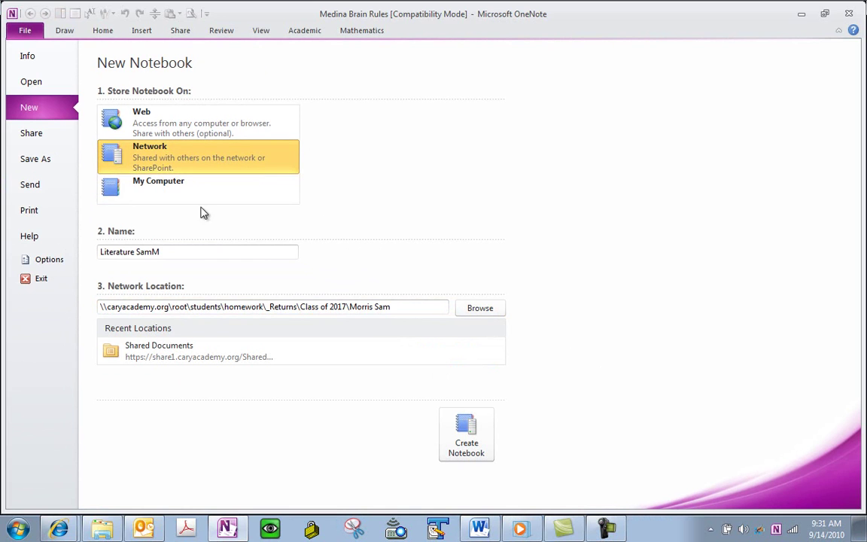
Check the notebook's name and network location, create the notebook, and decline to e-mail a link to it.
{"action": "left_click", "coordinate": [172, 252]}
{"action": "left_click", "coordinate": [172, 252]}
{"action": "key", "text": "ctrl+a"}
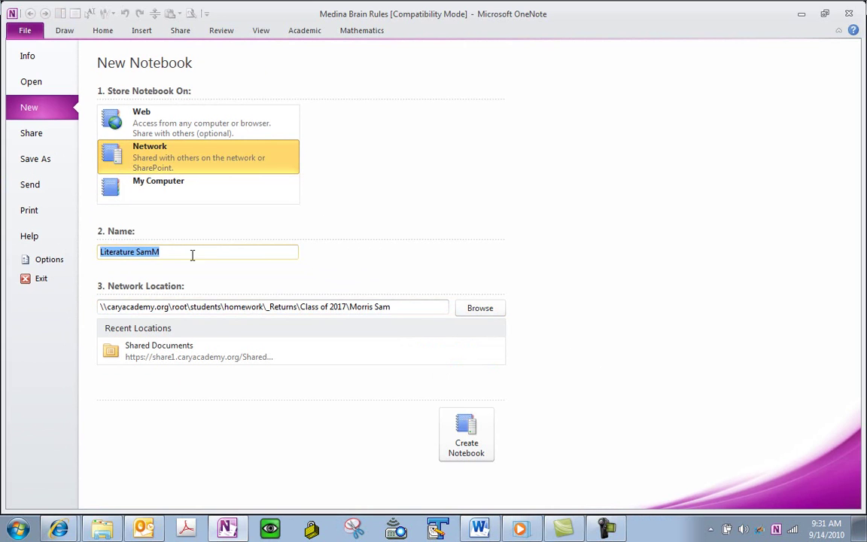
{"action": "triple_click", "coordinate": [408, 310]}
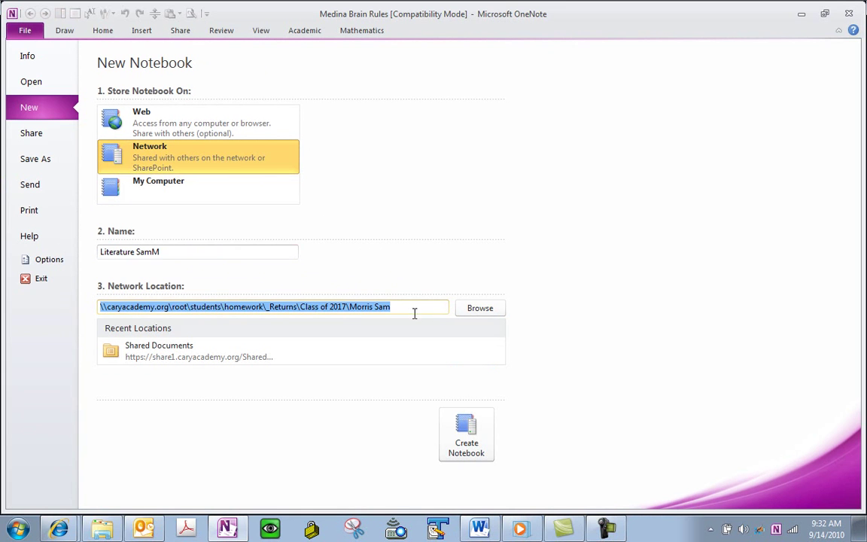
{"action": "left_click", "coordinate": [464, 430]}
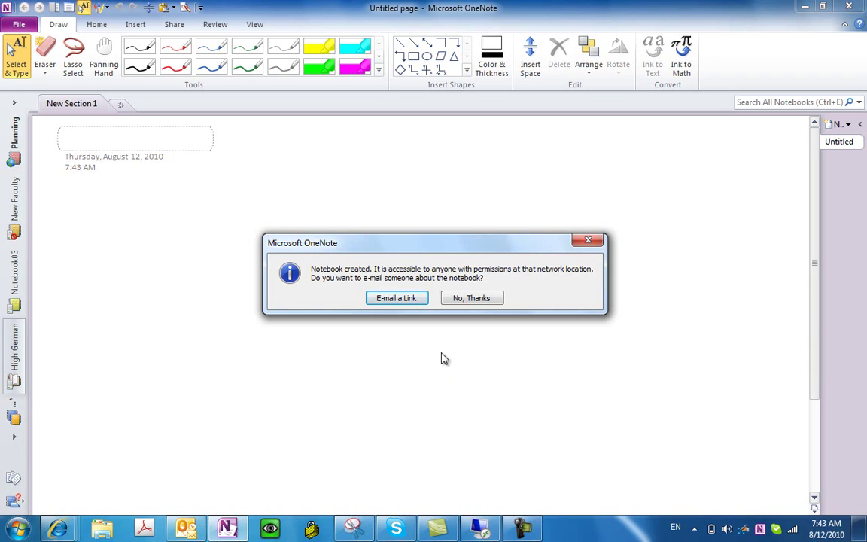
{"action": "left_click", "coordinate": [464, 299]}
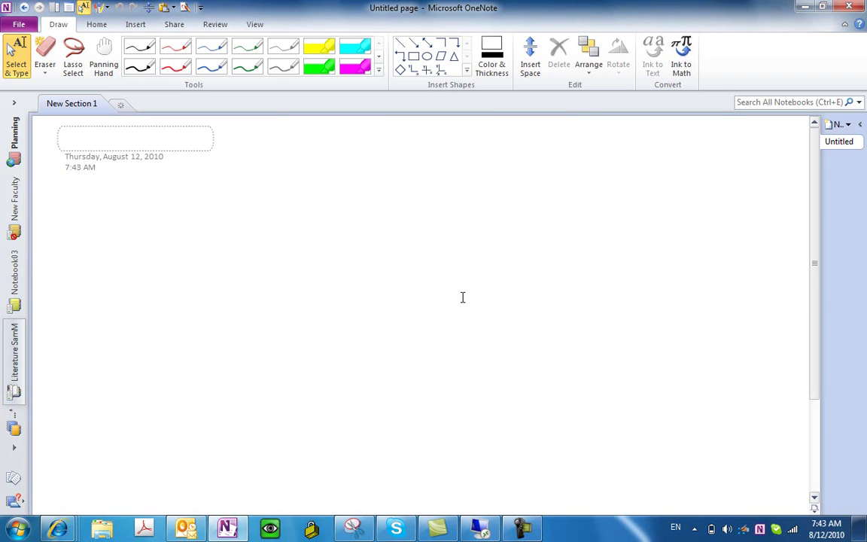